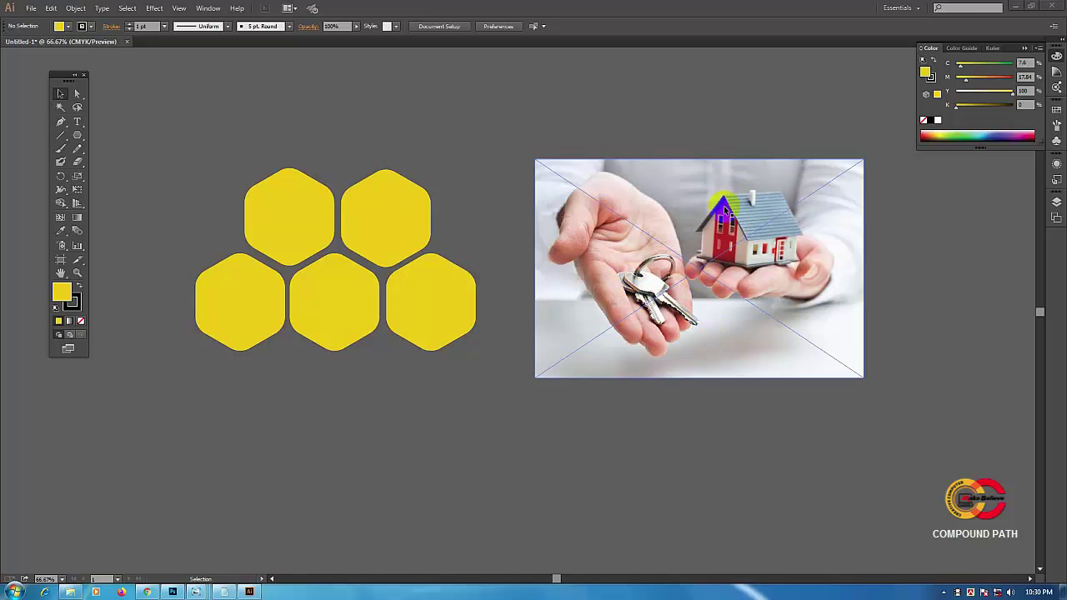
Move the house-and-keys photo down so its top aligns with the hexagons, then nudge it slightly up
drag(726, 210, 718, 226)
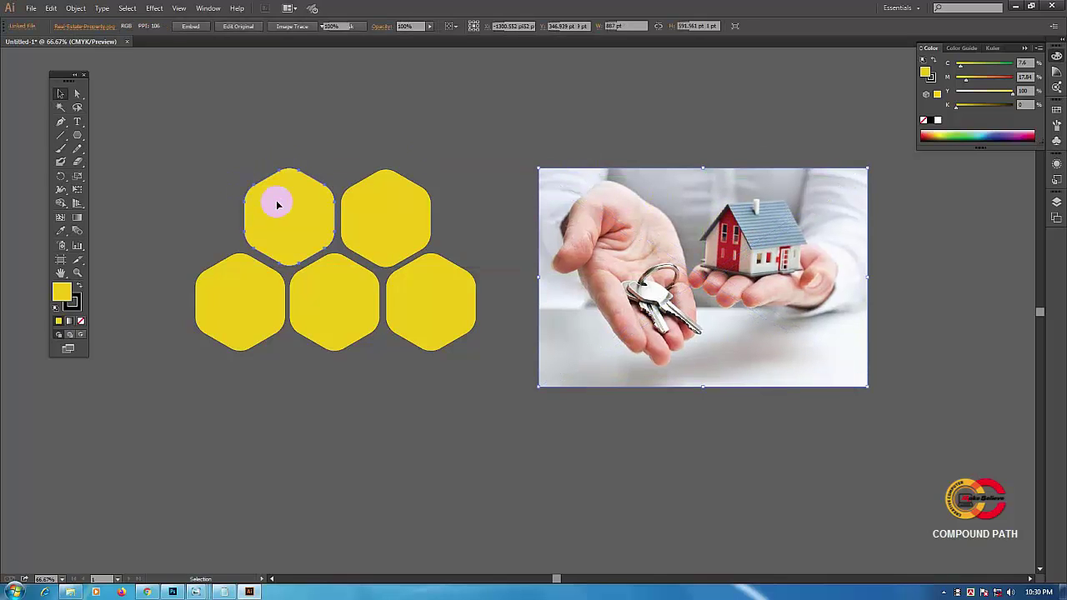
click(366, 223)
click(338, 309)
click(416, 314)
click(260, 302)
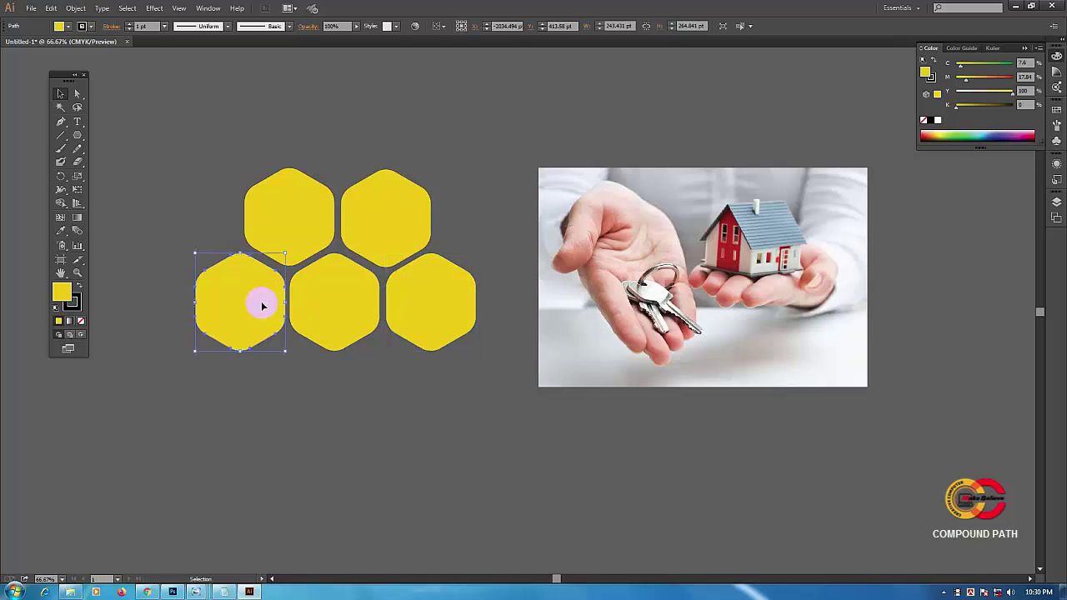
click(399, 160)
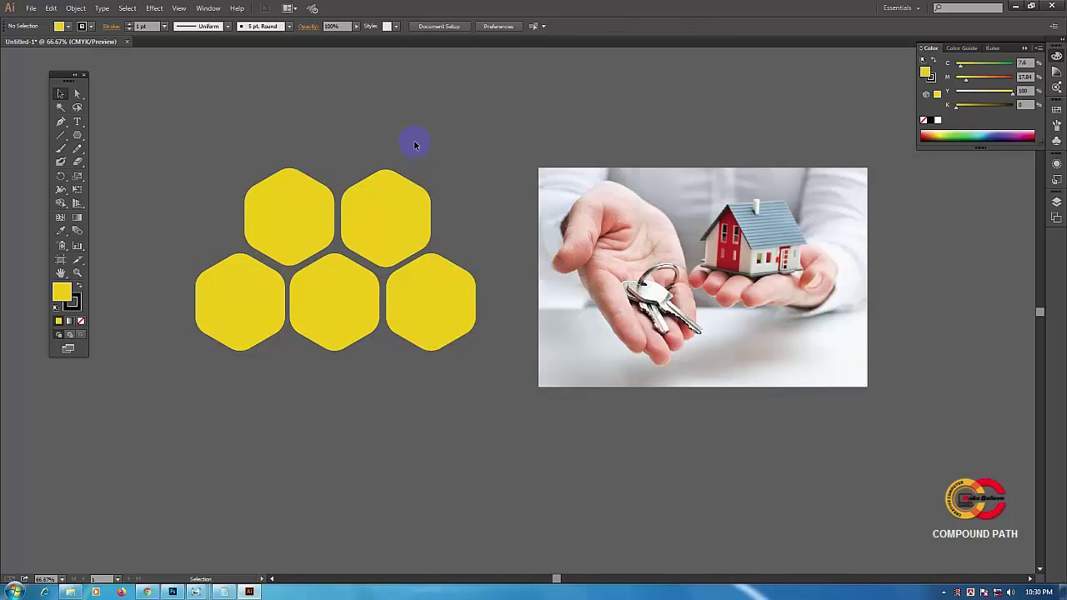
click(717, 224)
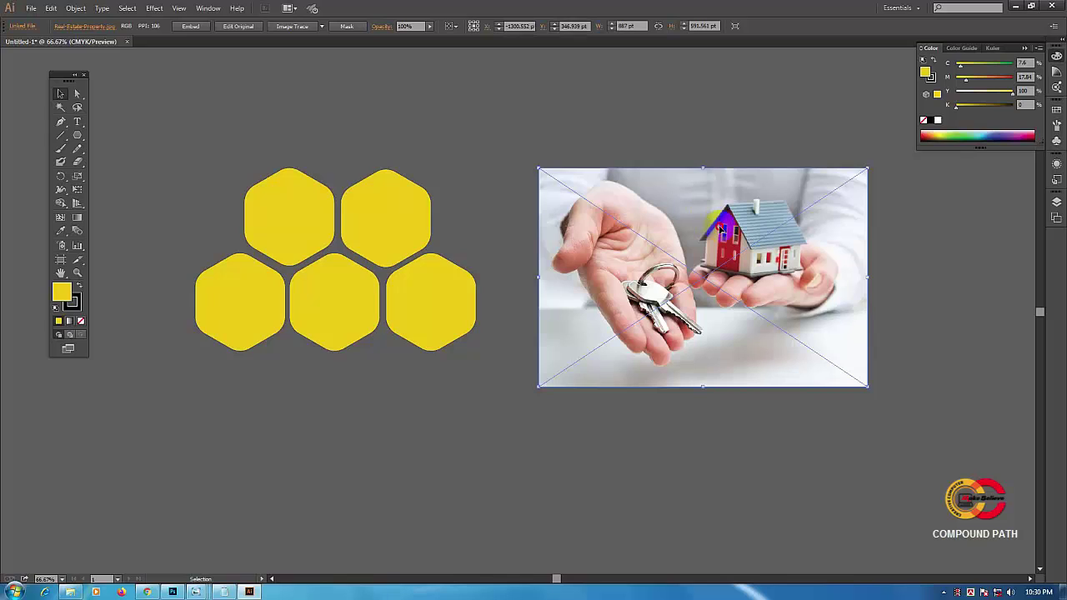
drag(721, 226, 722, 225)
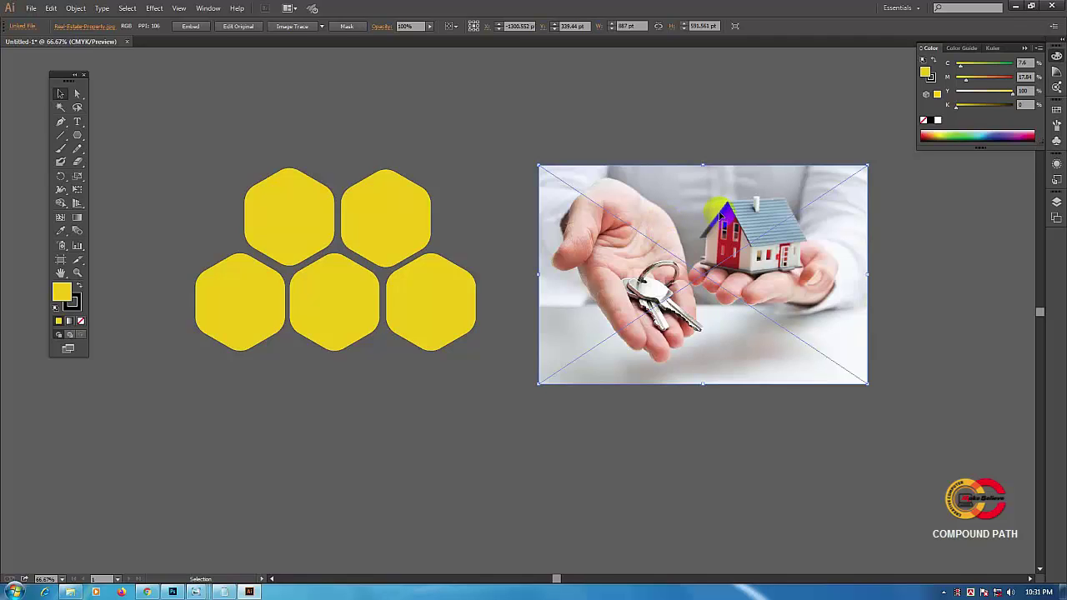
Embed the linked house-and-keys photo and shift it slightly left and up
click(189, 27)
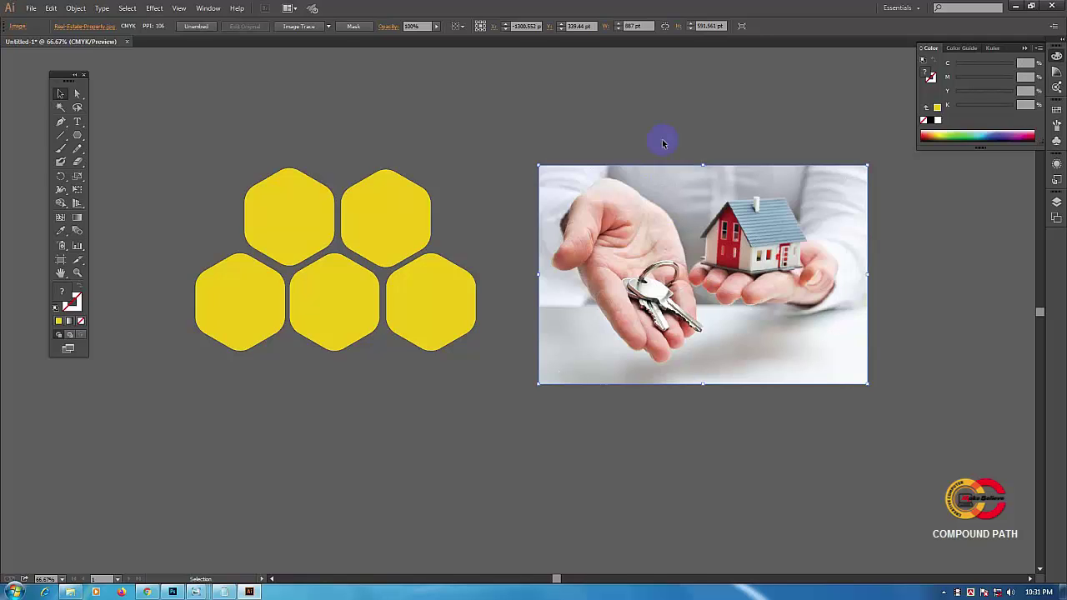
click(622, 162)
drag(625, 206, 597, 151)
click(593, 126)
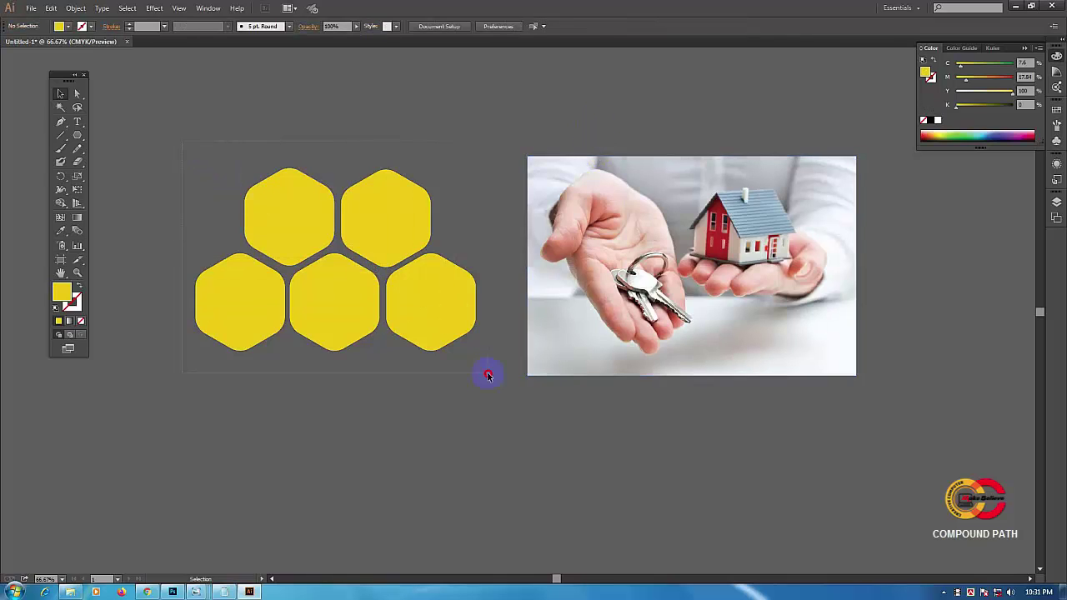
Marquee-select the five hexagons and drag them right over the photo's hands, keys and house
drag(182, 144, 488, 373)
drag(453, 305, 798, 307)
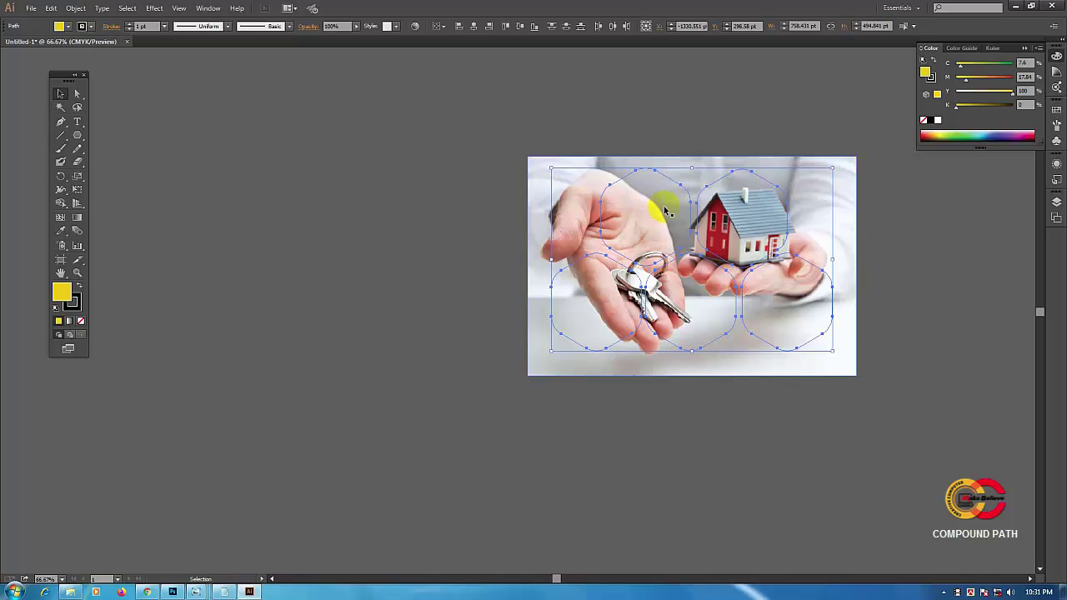
Use Arrange > Bring to Front so the yellow hexagons cover the photo
right_click(664, 208)
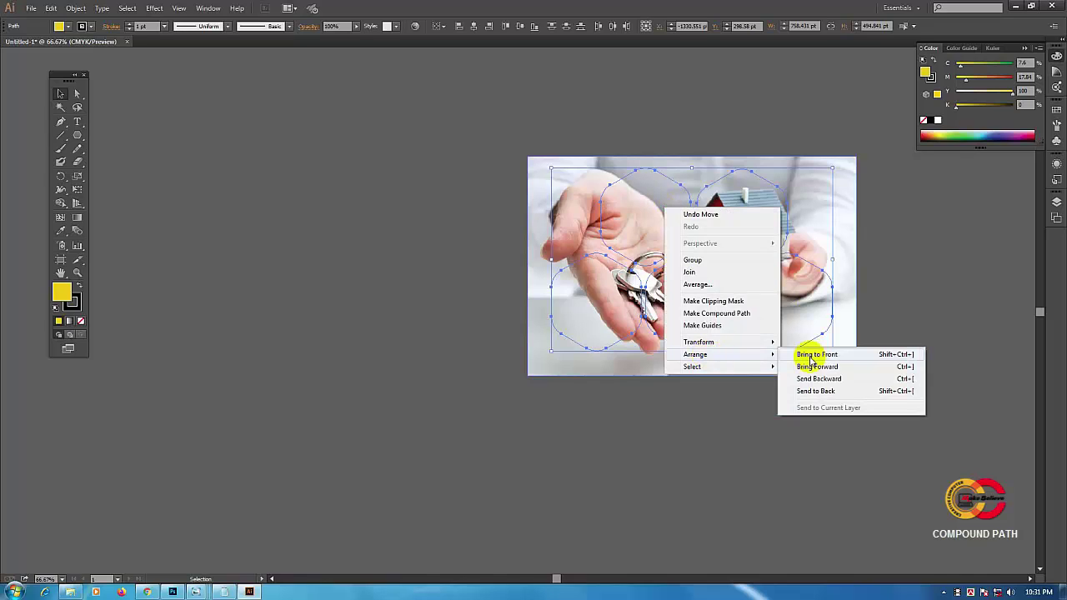
mouse_move(695, 354)
click(812, 356)
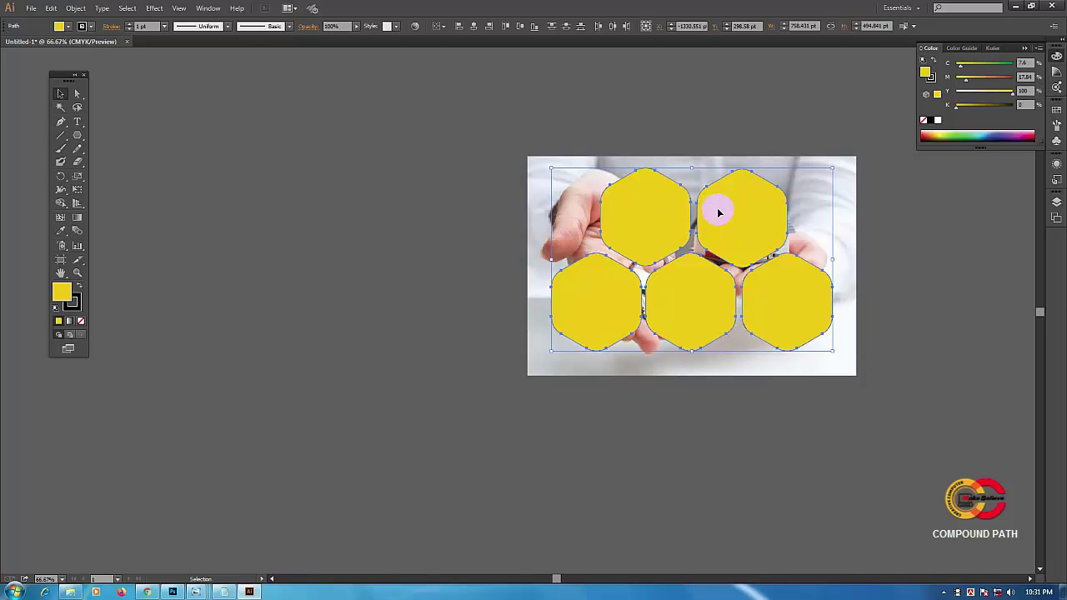
click(59, 96)
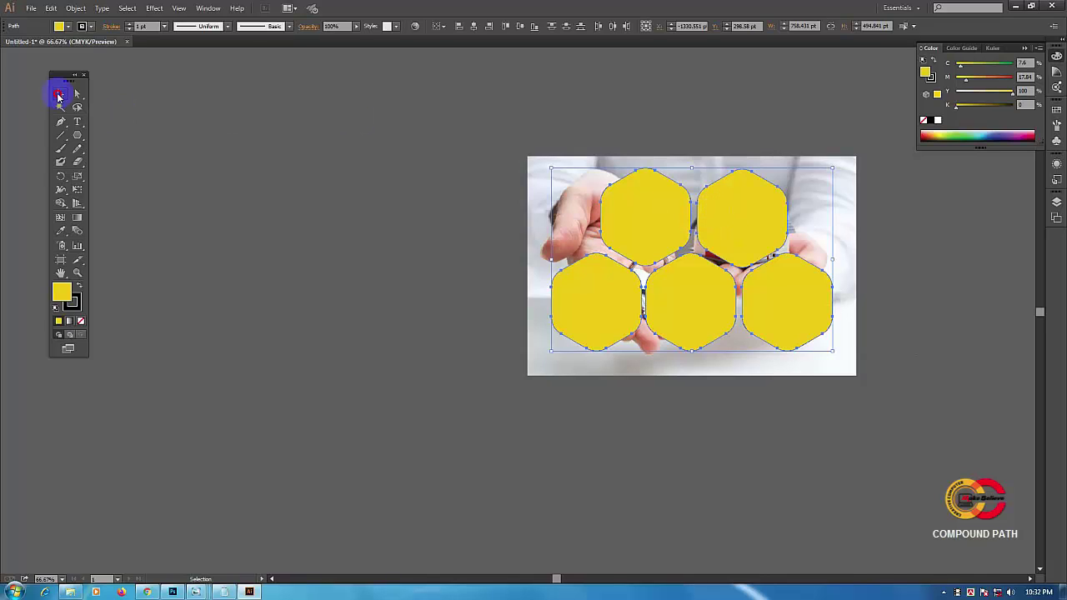
Marquee-select the hexagons and photo together
drag(428, 115, 910, 399)
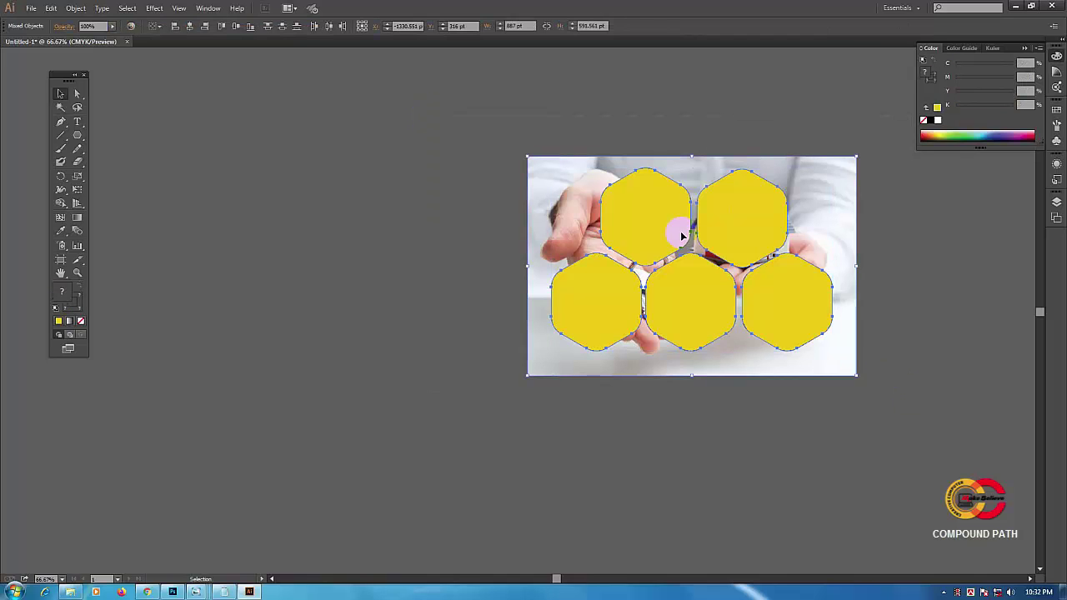
right_click(651, 216)
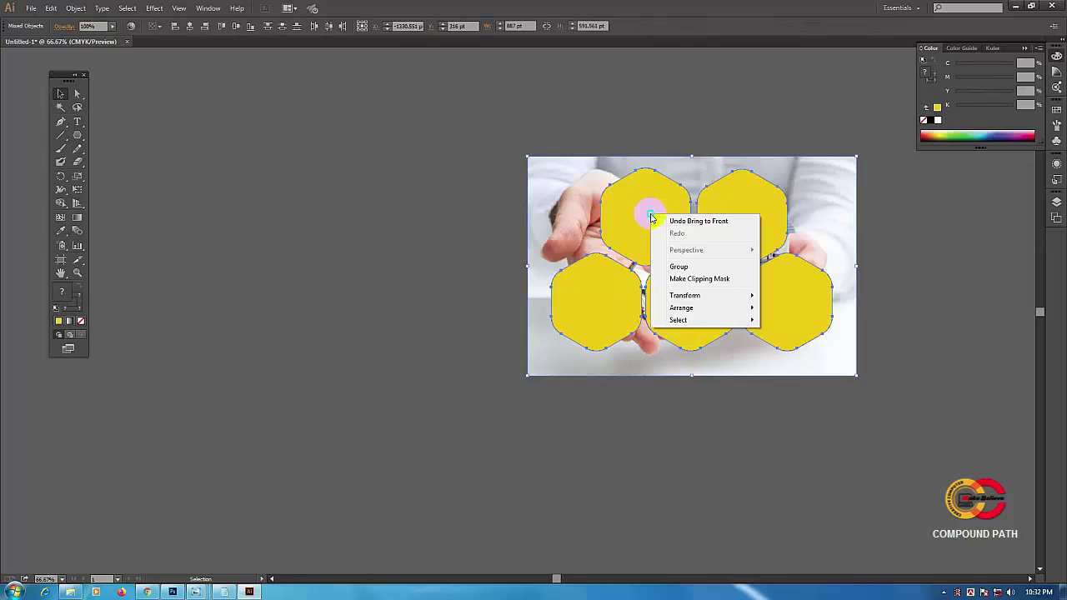
mouse_move(682, 307)
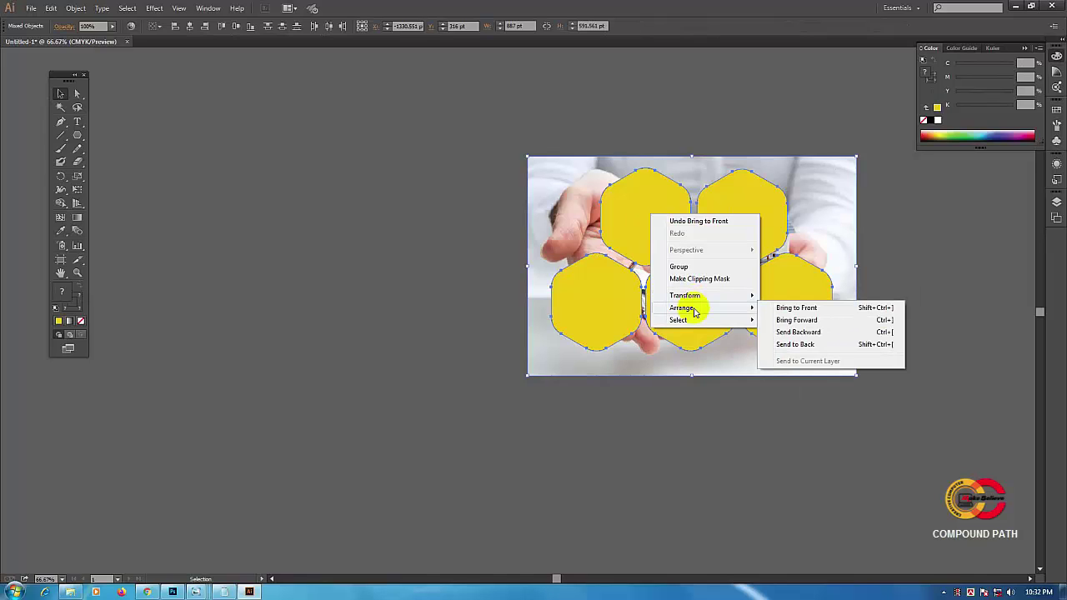
click(419, 135)
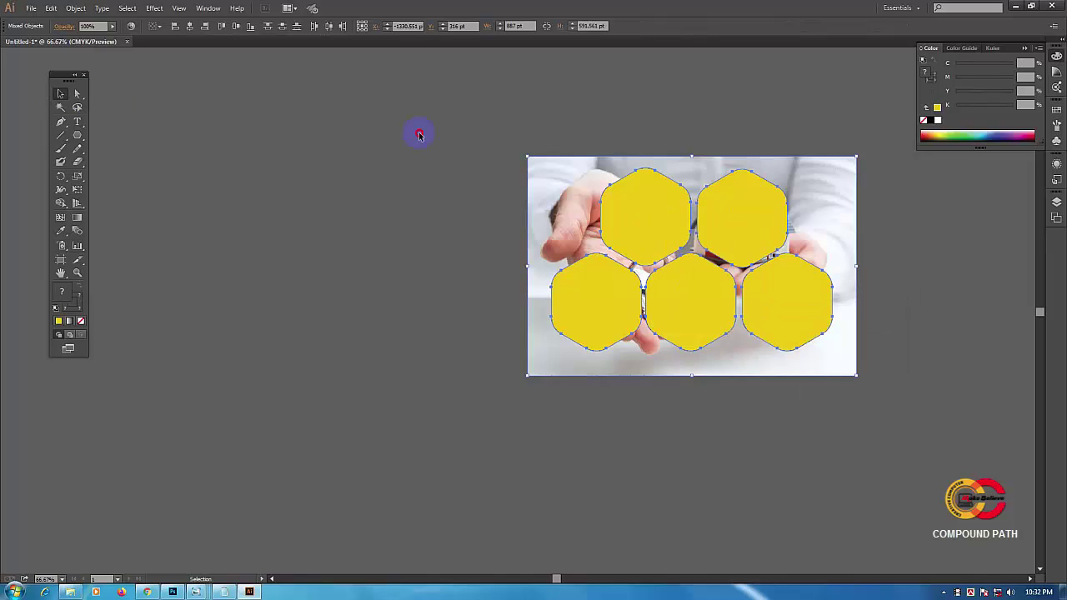
Alt-drag a copy of the hexagons-and-photo artwork to the left, then reselect the right-hand set
mouse_move(509, 123)
mouse_down()
mouse_move(855, 349)
mouse_move(771, 250)
mouse_move(360, 260)
mouse_up()
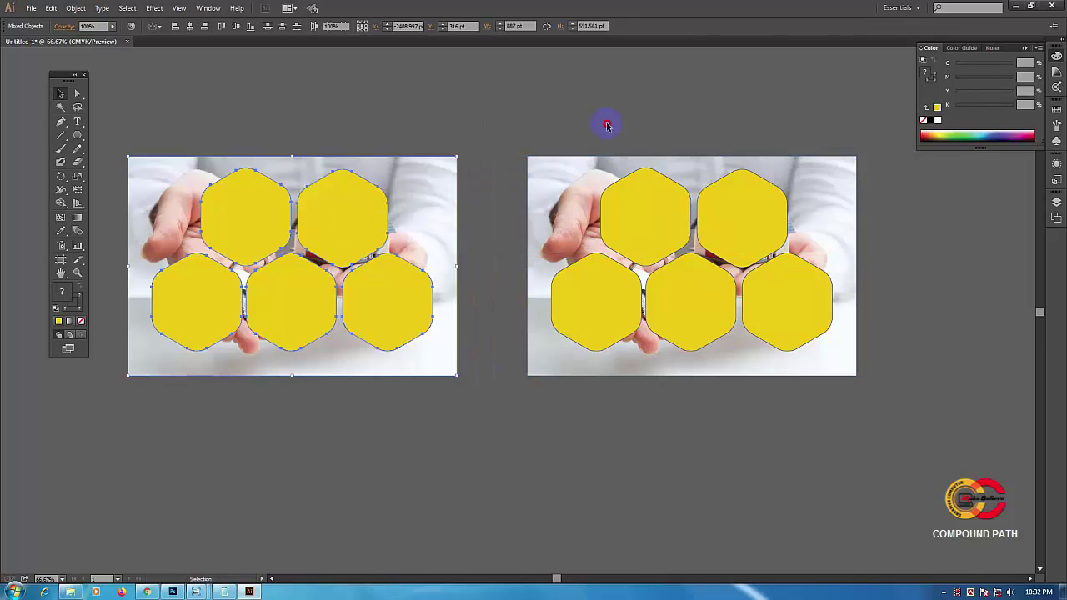
click(564, 131)
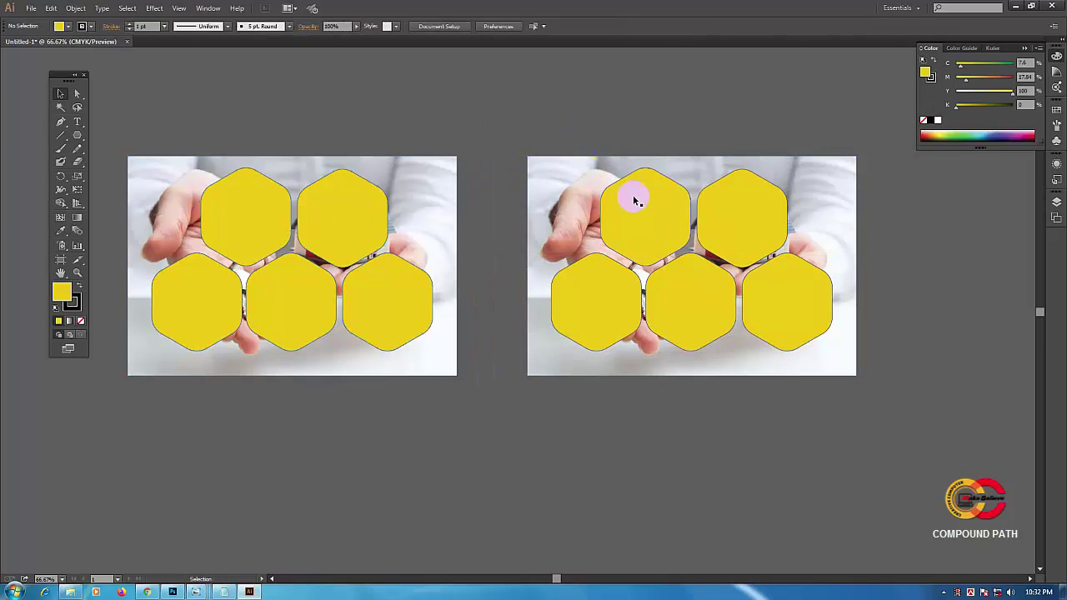
click(667, 219)
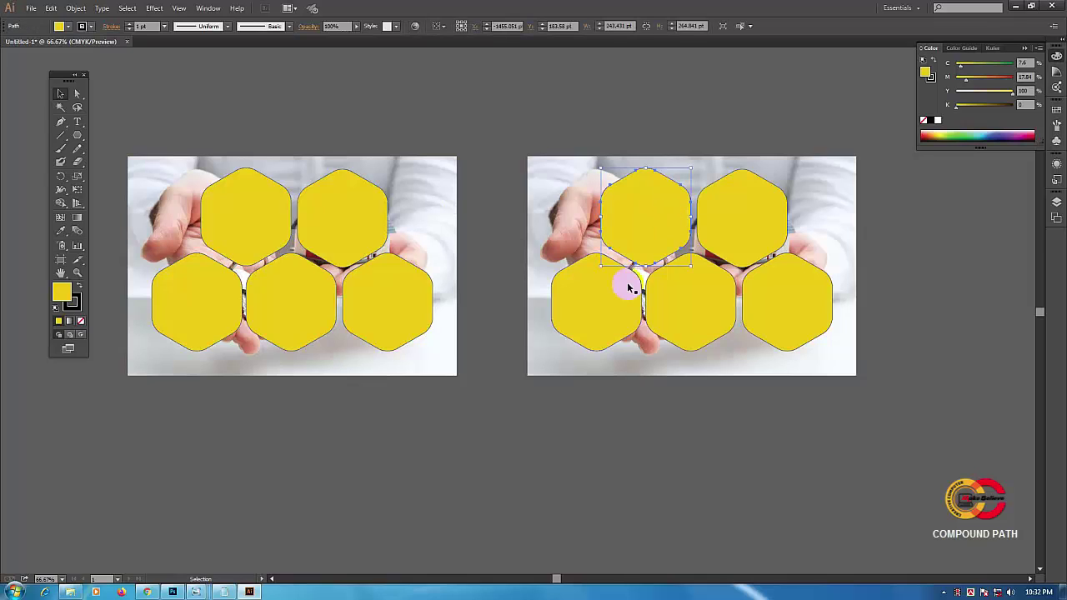
click(619, 98)
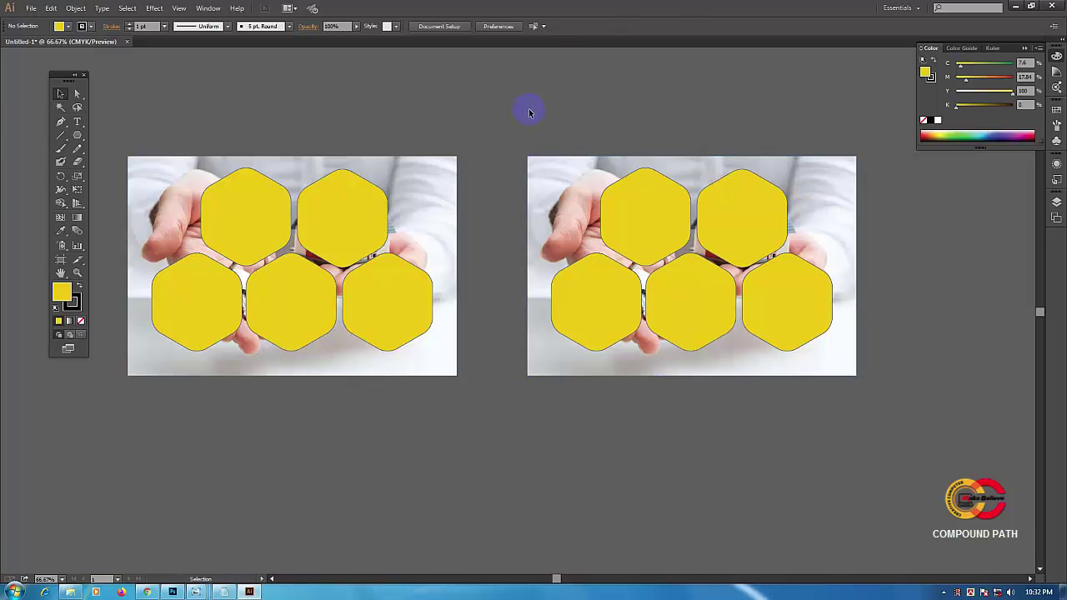
drag(527, 109, 885, 390)
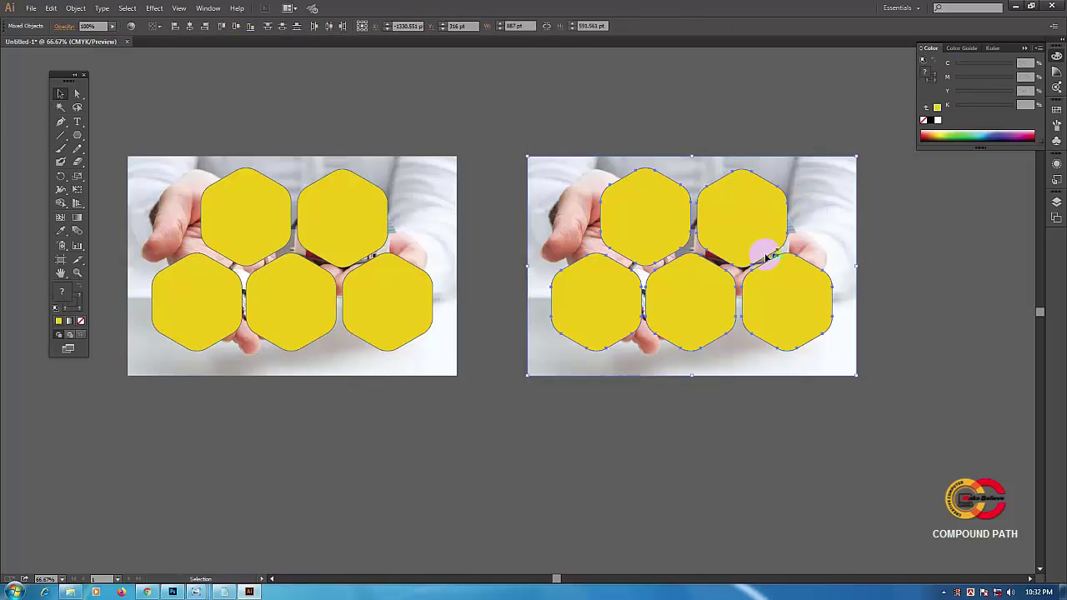
Apply Make Clipping Mask to clip the right-hand photo into a hexagon shape
right_click(732, 231)
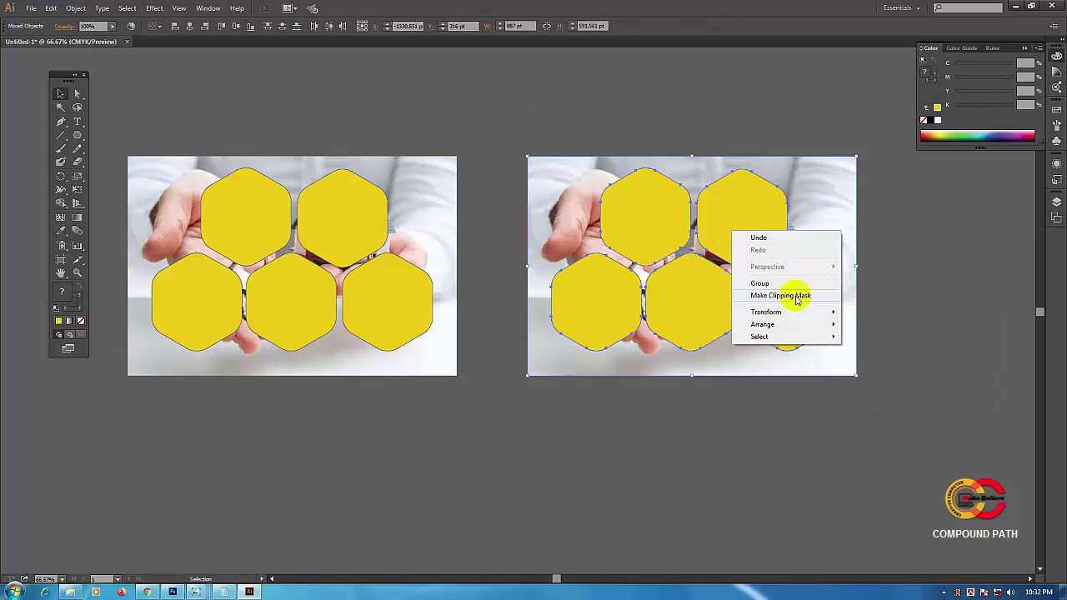
click(797, 296)
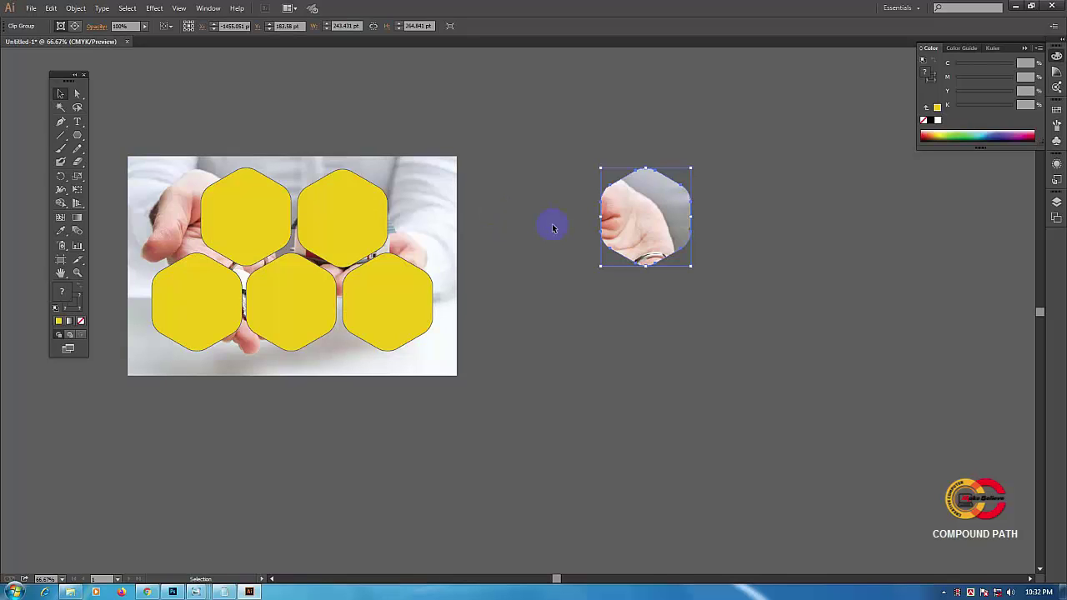
Pan the view right so the photo with its five yellow hexagons sits near screen centre
click(545, 167)
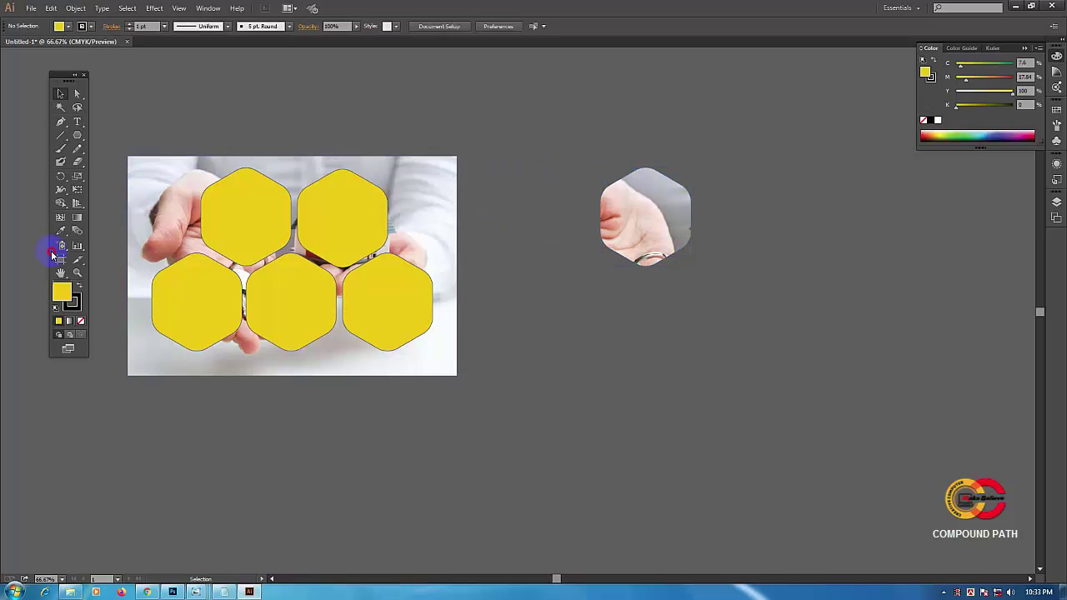
click(60, 273)
mouse_move(142, 250)
mouse_down()
mouse_move(316, 245)
mouse_move(519, 259)
mouse_move(443, 257)
mouse_up()
drag(533, 249, 497, 214)
click(62, 109)
click(60, 93)
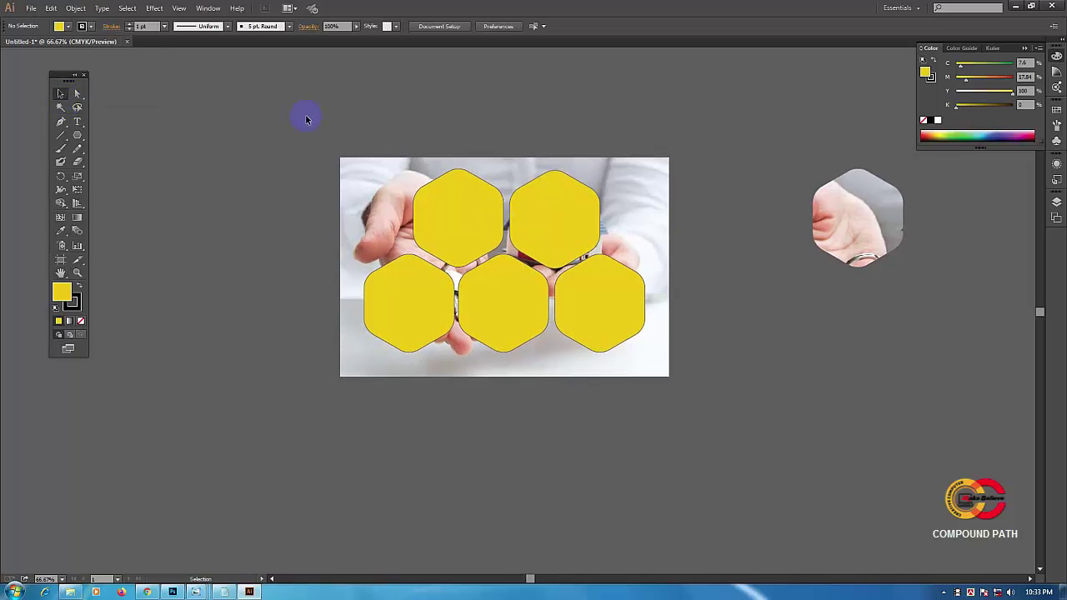
drag(298, 117, 679, 365)
click(473, 215)
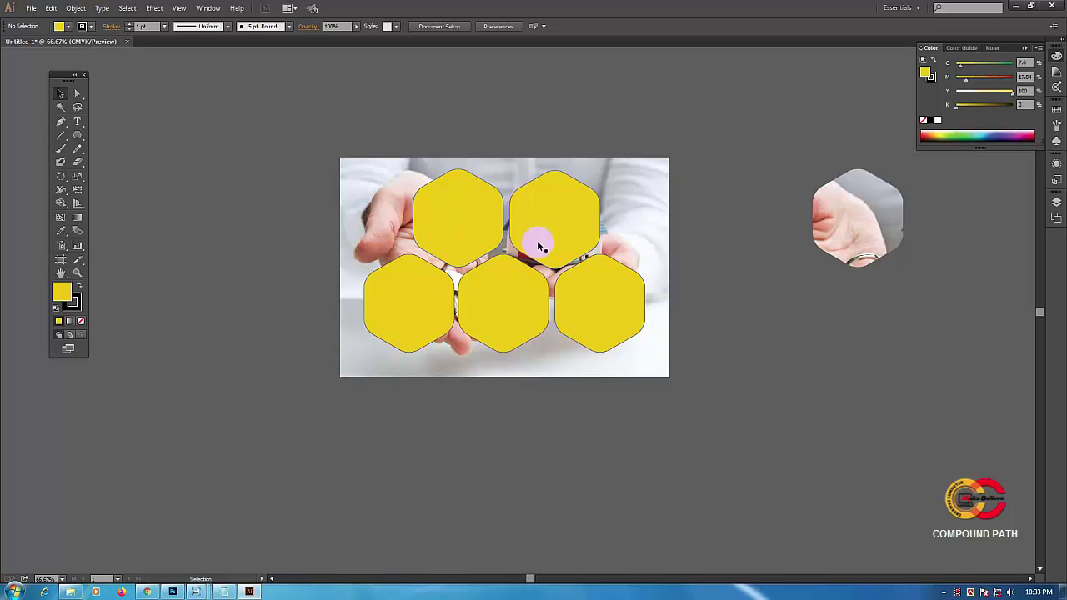
Shift-select the yellow hexagons and combine them with Object > Compound Path > Make
key(shift)
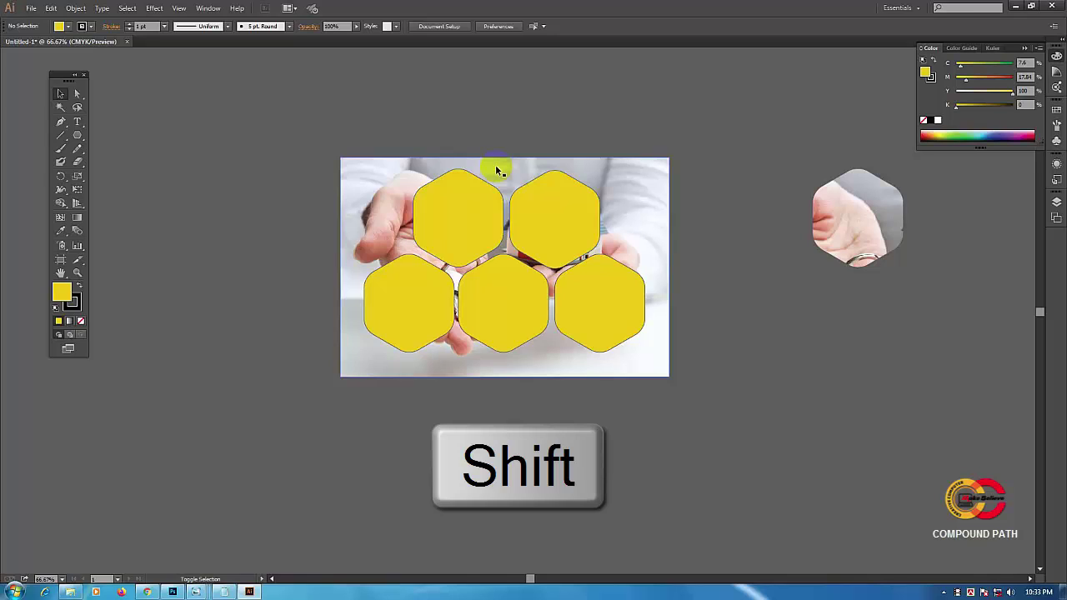
shift+click(495, 171)
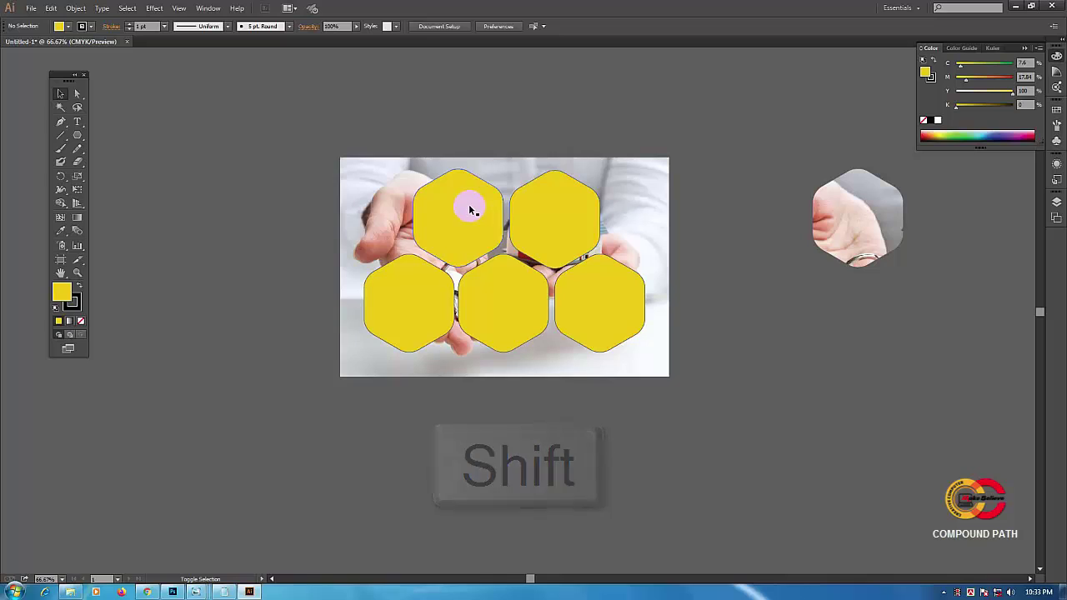
shift+click(469, 210)
shift+click(557, 212)
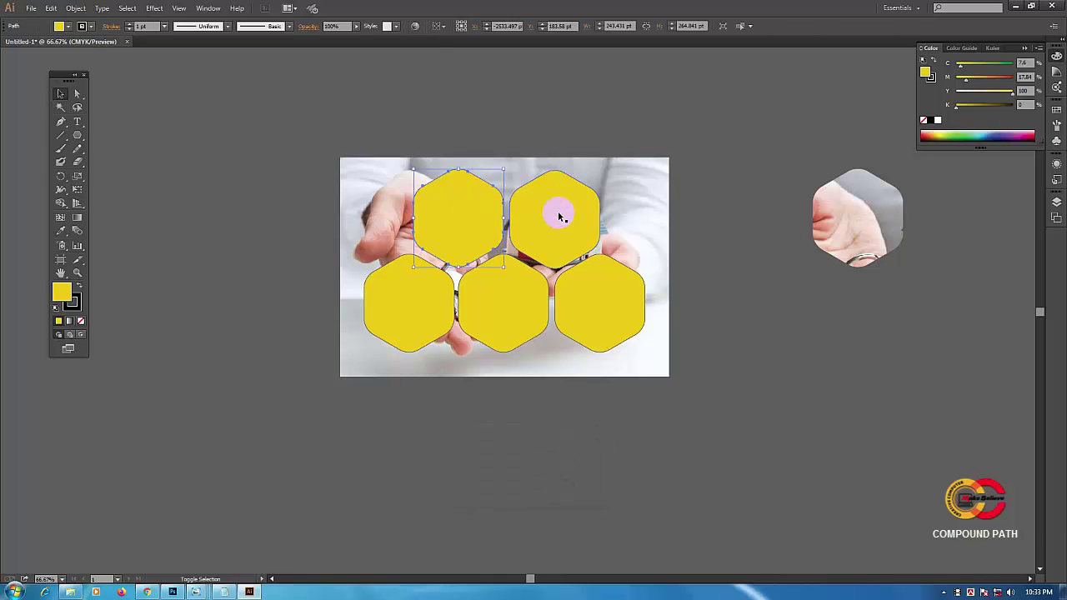
shift+click(589, 304)
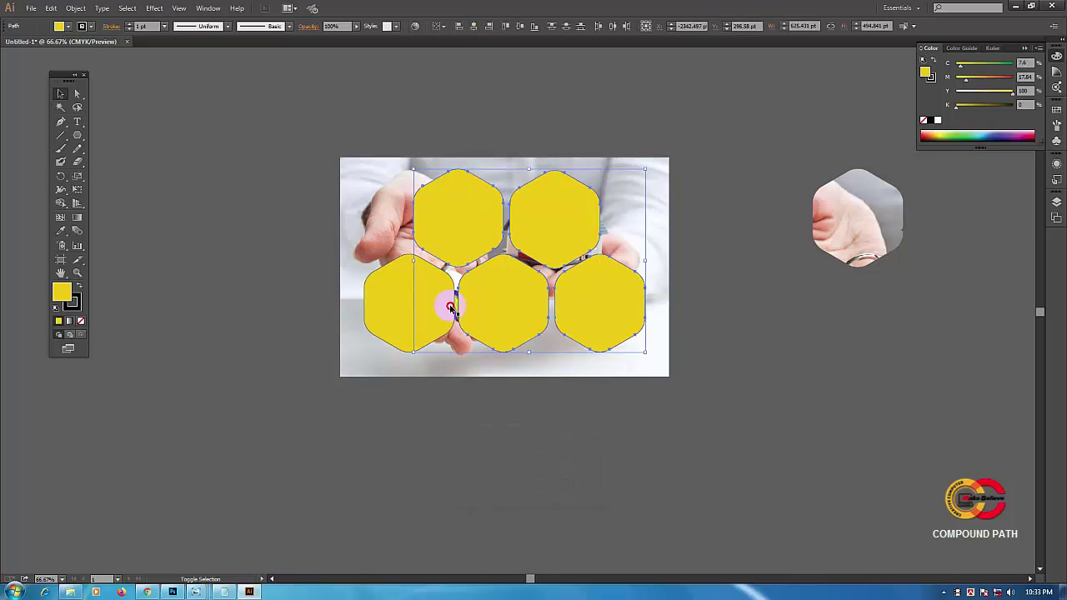
shift+click(394, 303)
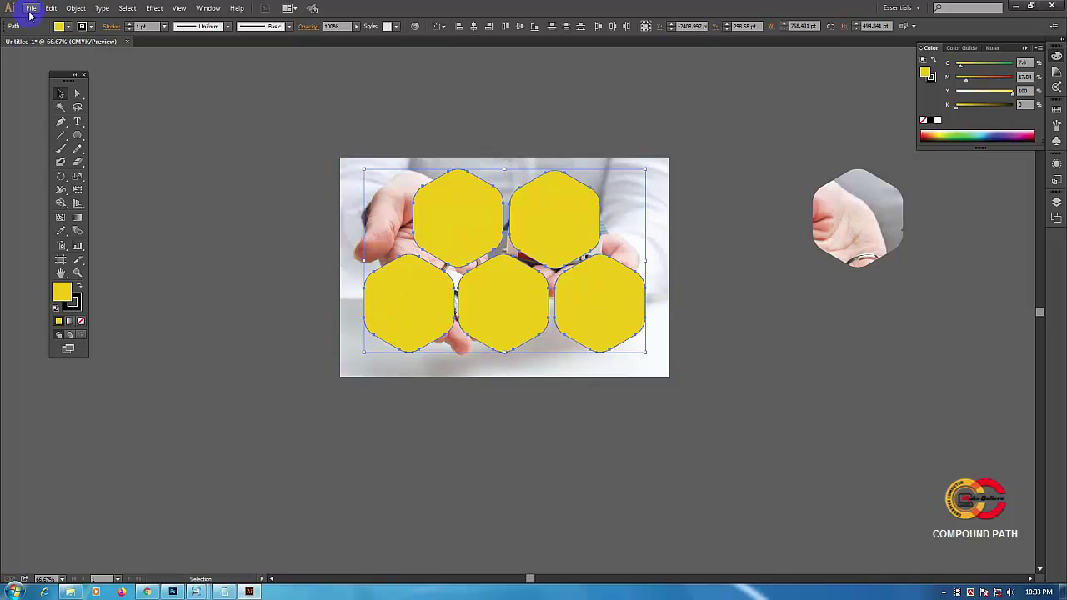
click(74, 10)
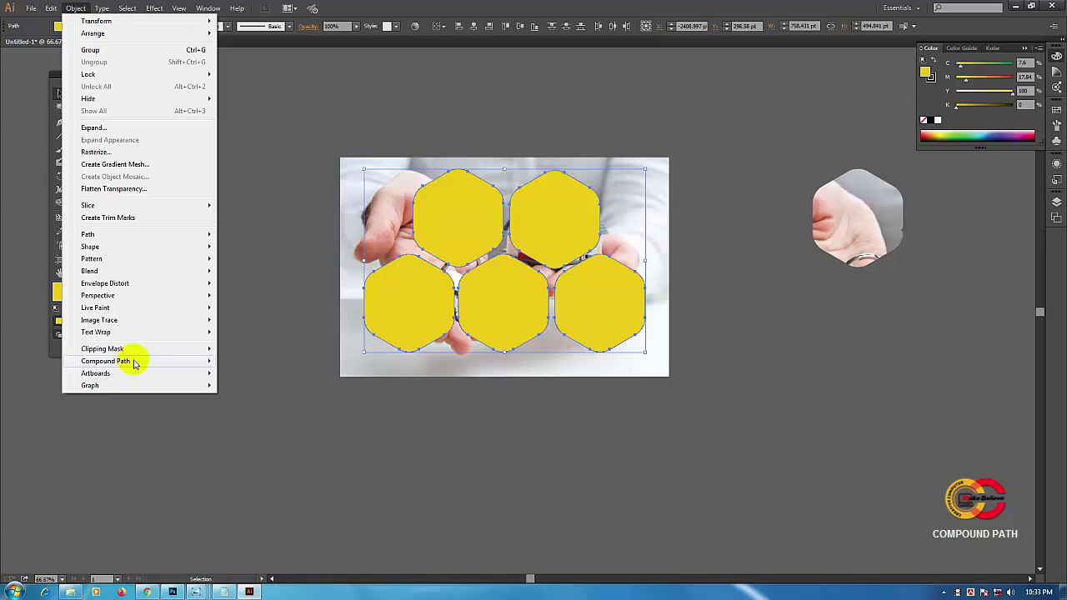
mouse_move(105, 361)
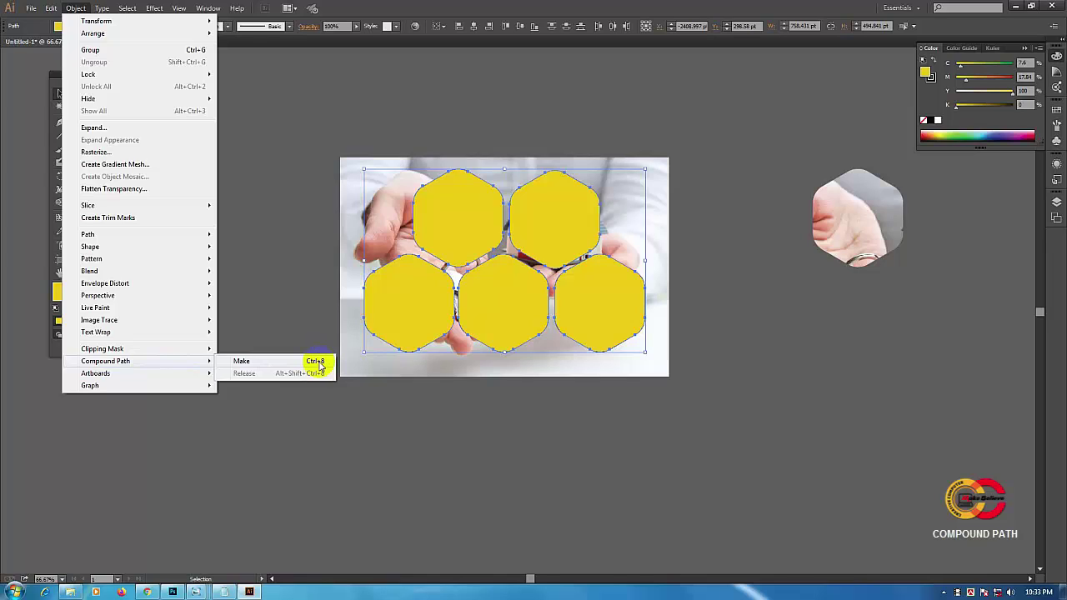
click(294, 362)
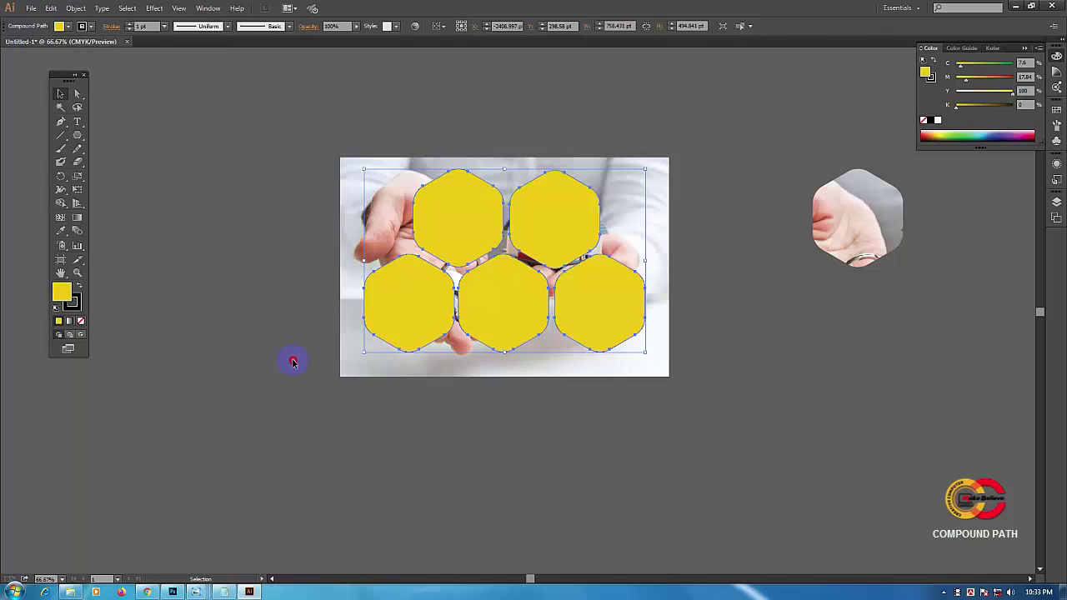
Confirm the hexagons select as one path, then marquee-select them together with the photo
click(487, 216)
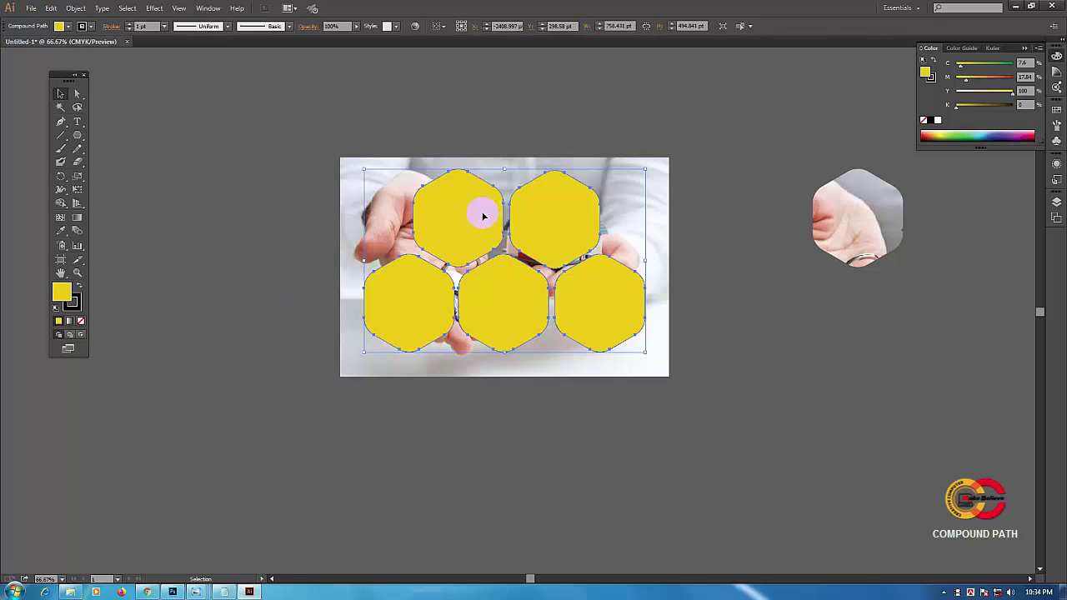
click(487, 301)
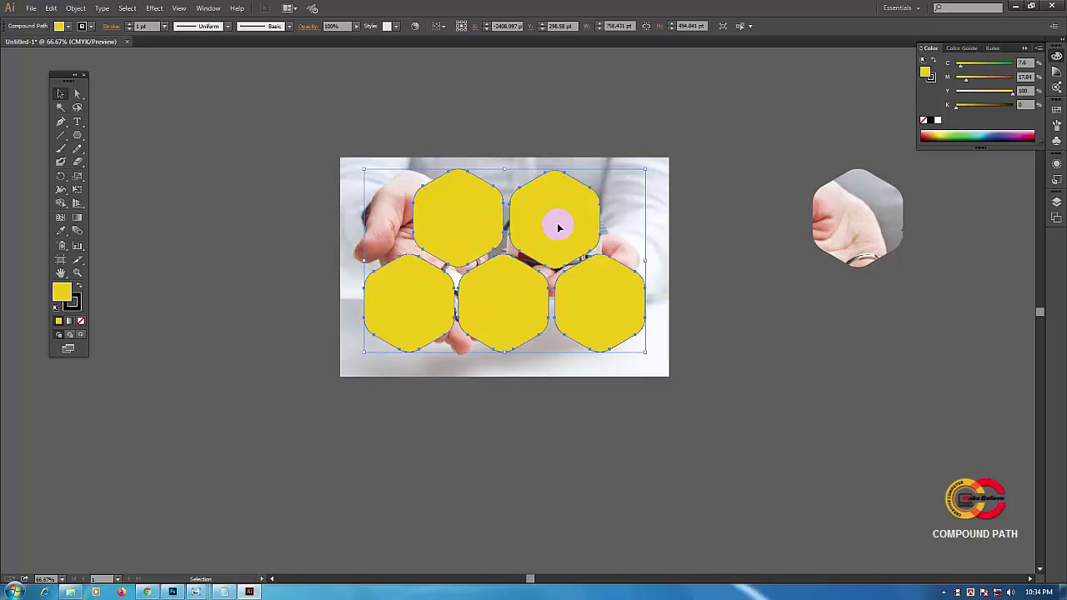
click(759, 238)
click(449, 225)
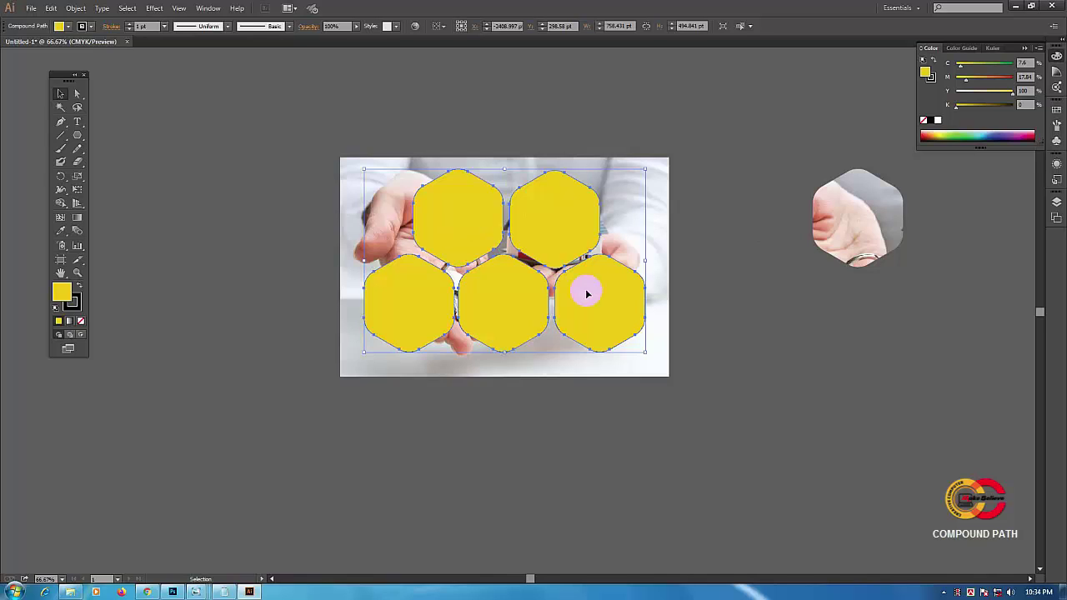
click(723, 197)
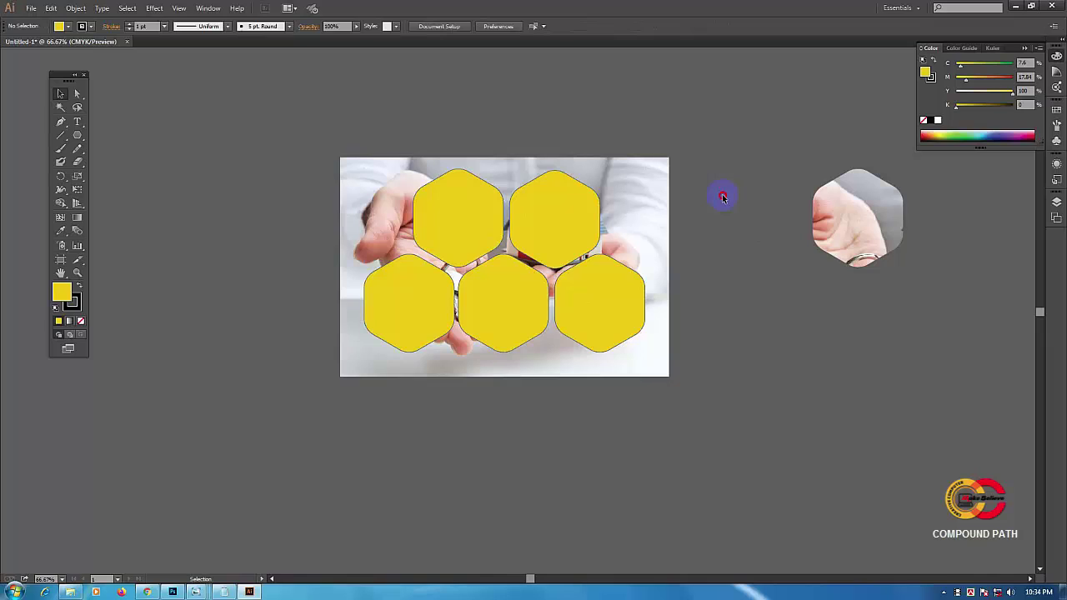
click(537, 212)
click(545, 246)
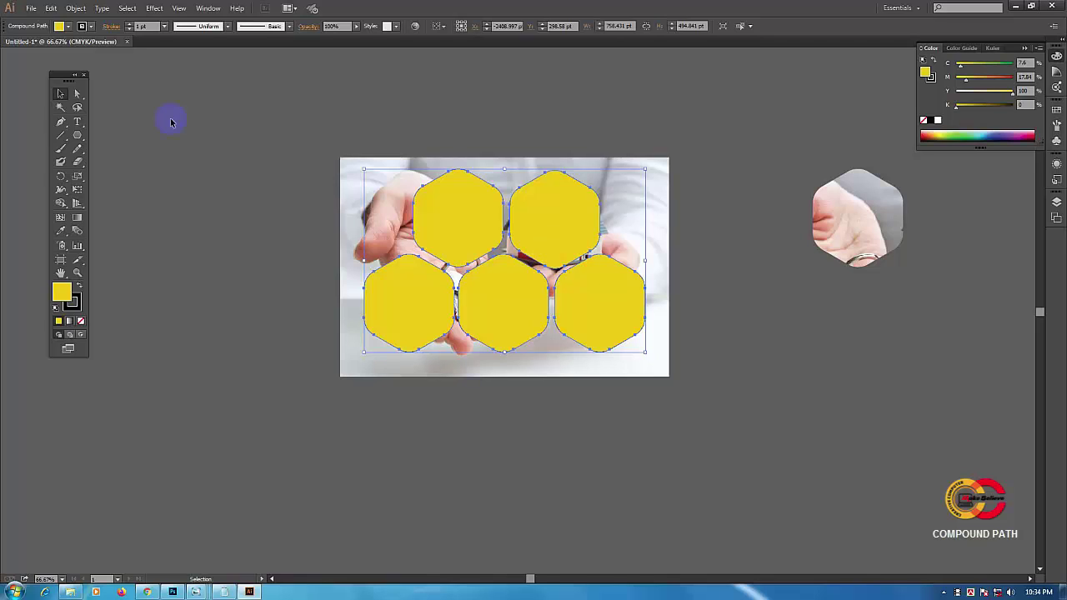
click(61, 94)
click(335, 138)
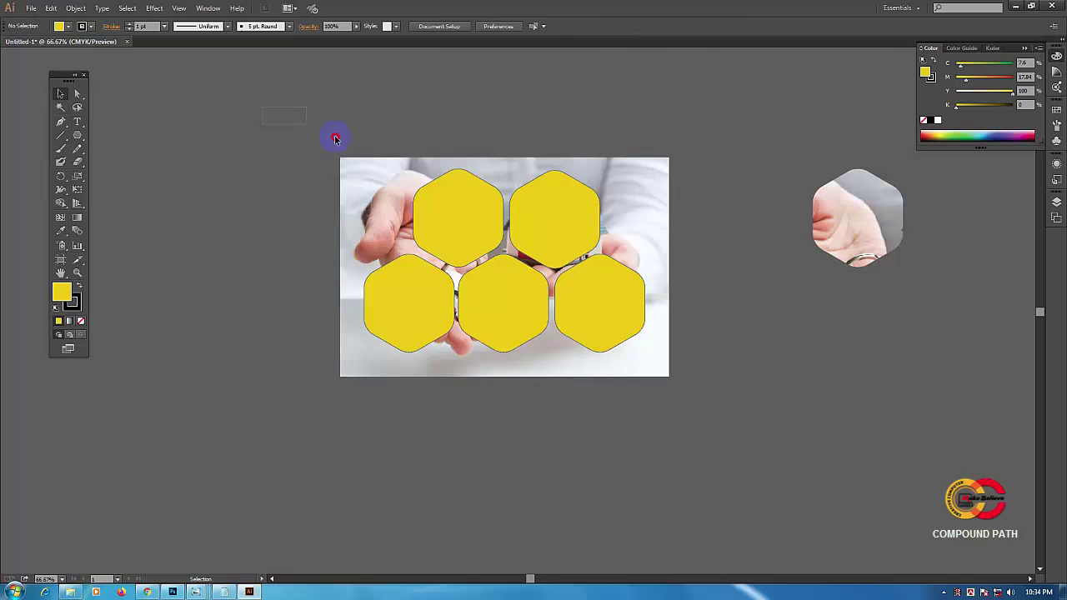
drag(336, 138, 720, 418)
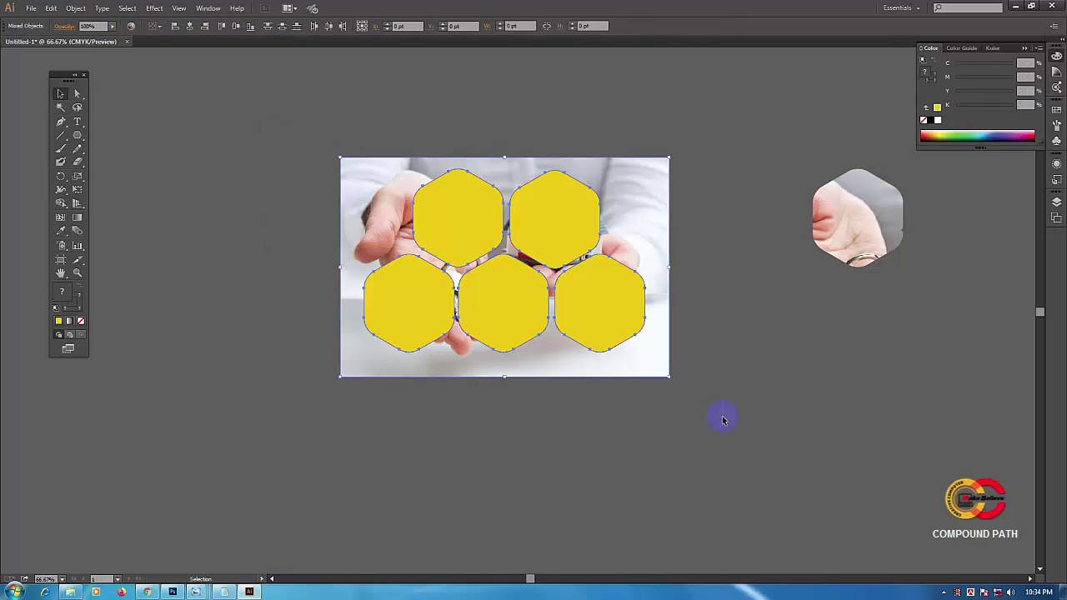
Apply Make Clipping Mask to clip the photo into the hexagon compound path, then deselect
right_click(465, 219)
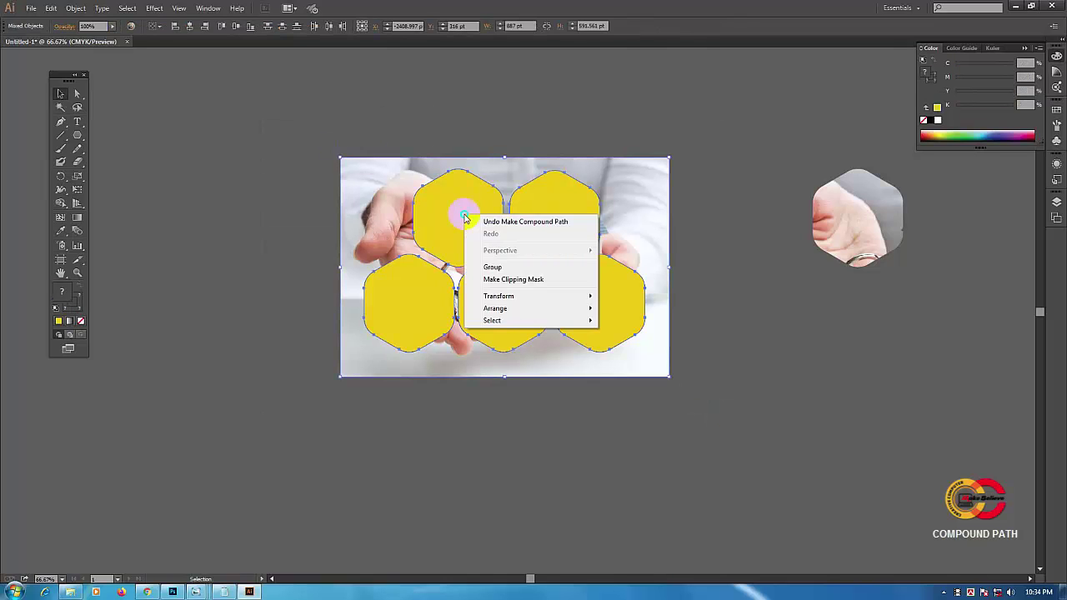
click(538, 280)
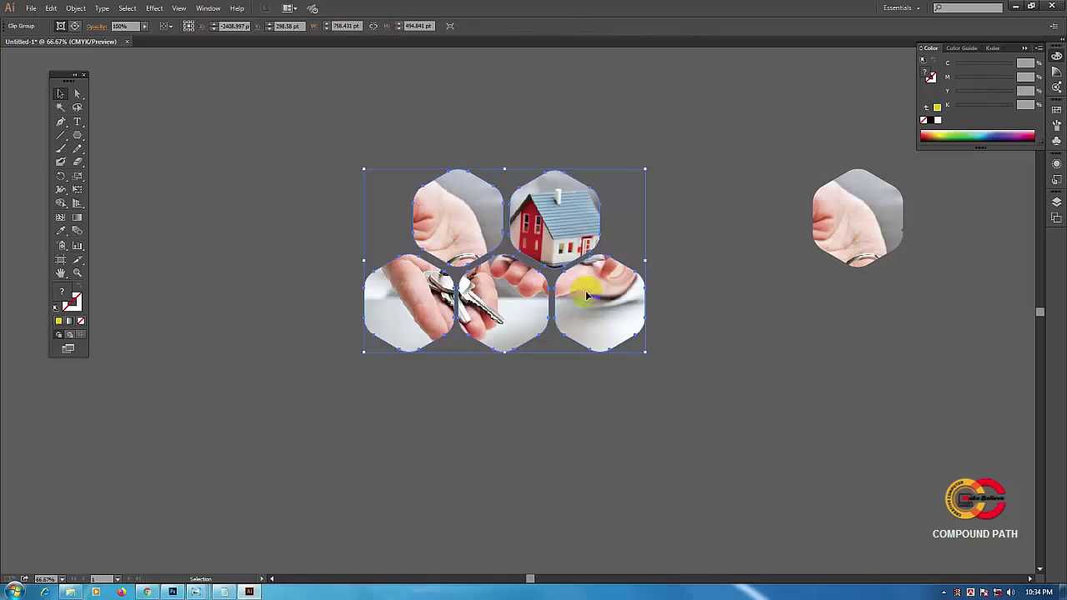
click(654, 145)
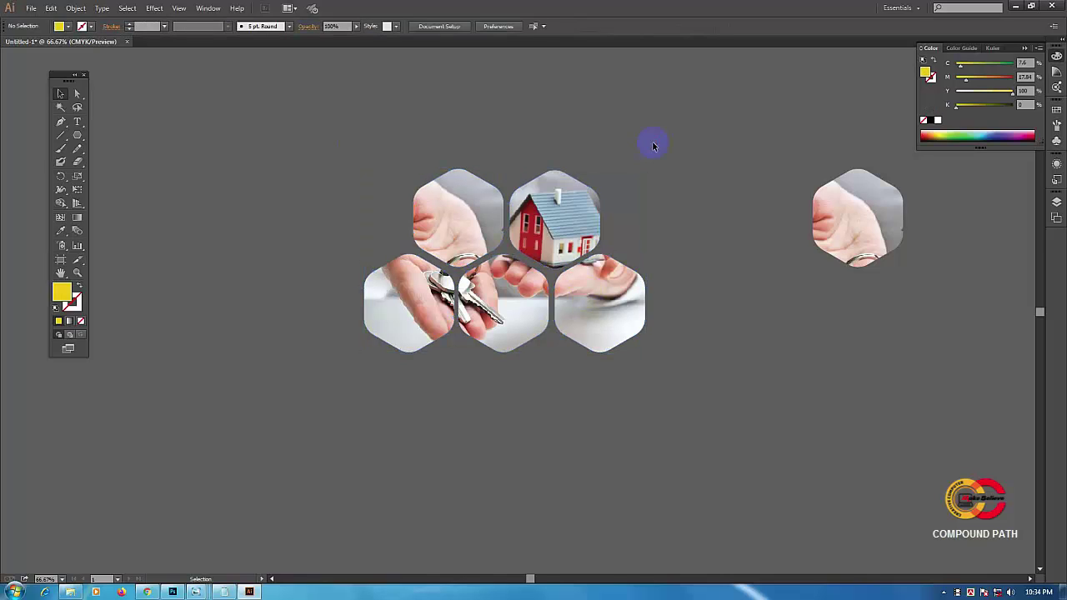